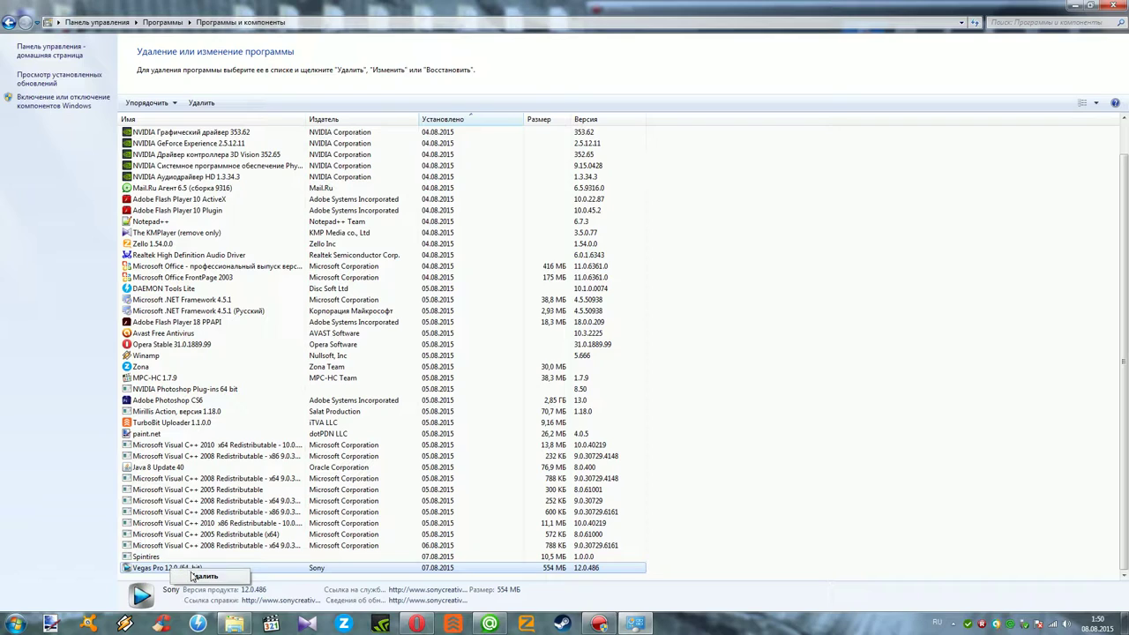
Uninstall Vegas Pro 12.0 (64-bit) and close the list of installed programs
left_click(622, 310)
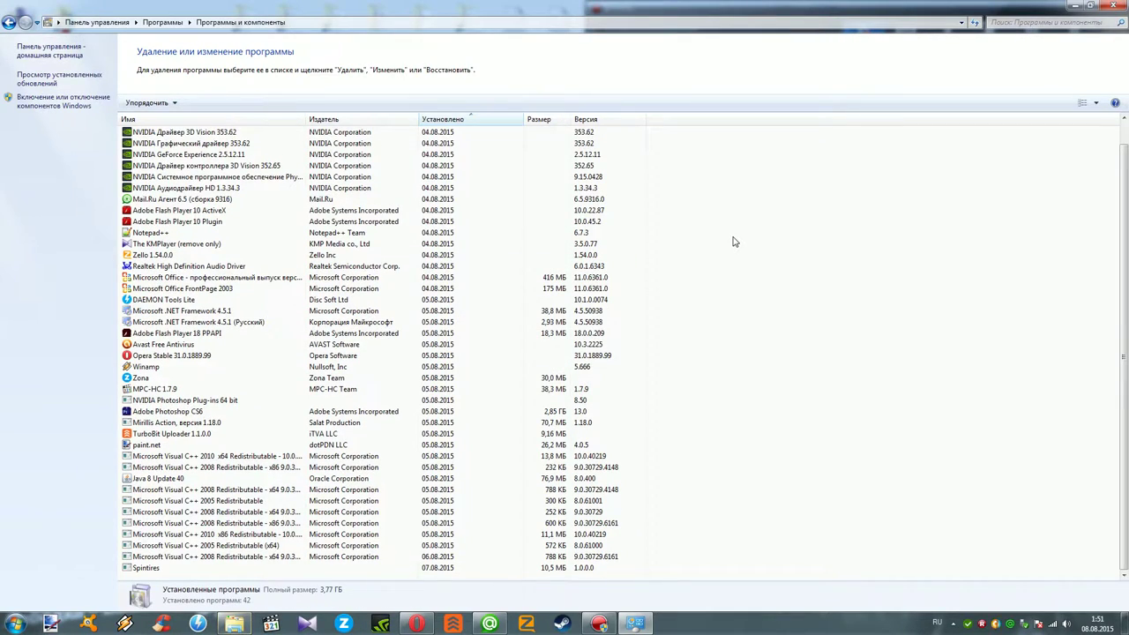
left_click(1112, 7)
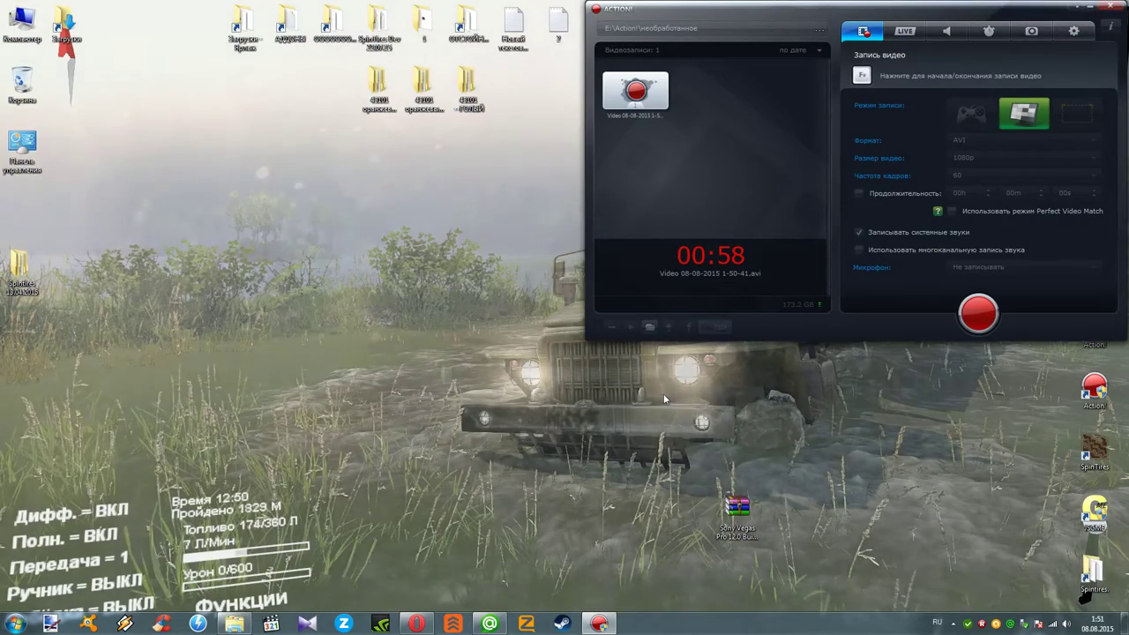
Extract the Sony Vegas Pro 12.0 Build 486 (x64) archive to its own desktop folder and move that folder near the archive
right_click(739, 508)
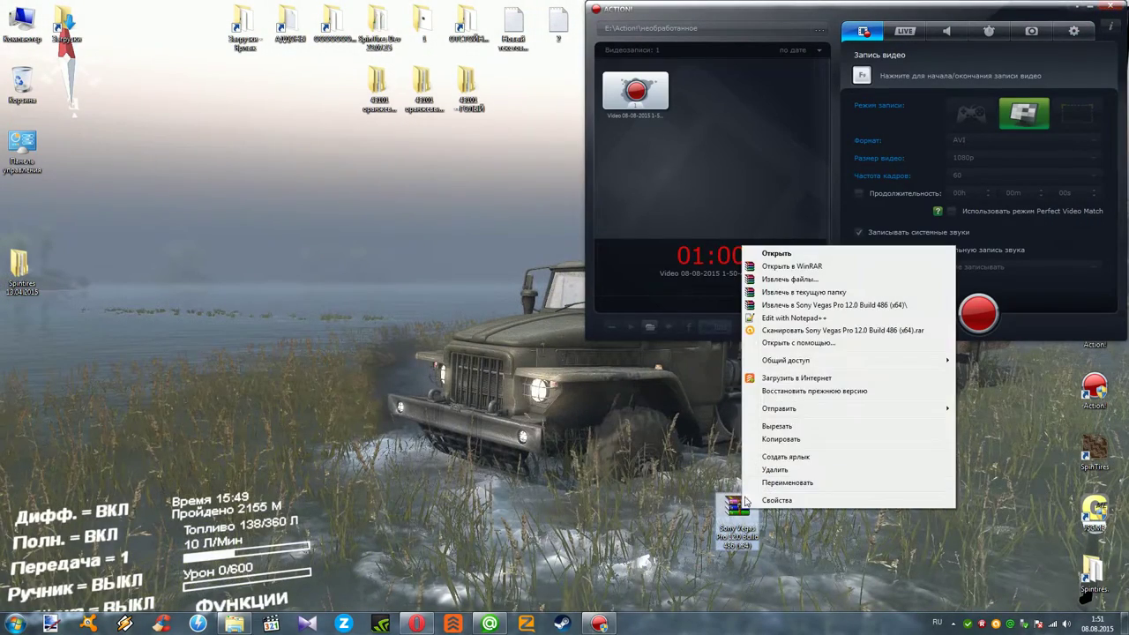
left_click(776, 278)
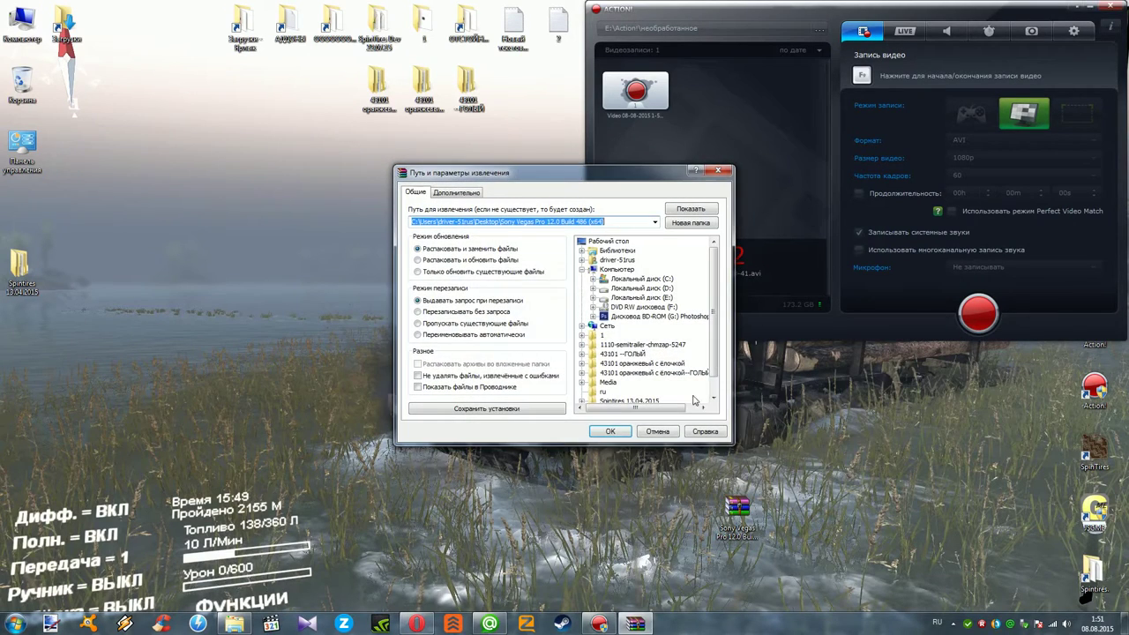
left_click(610, 432)
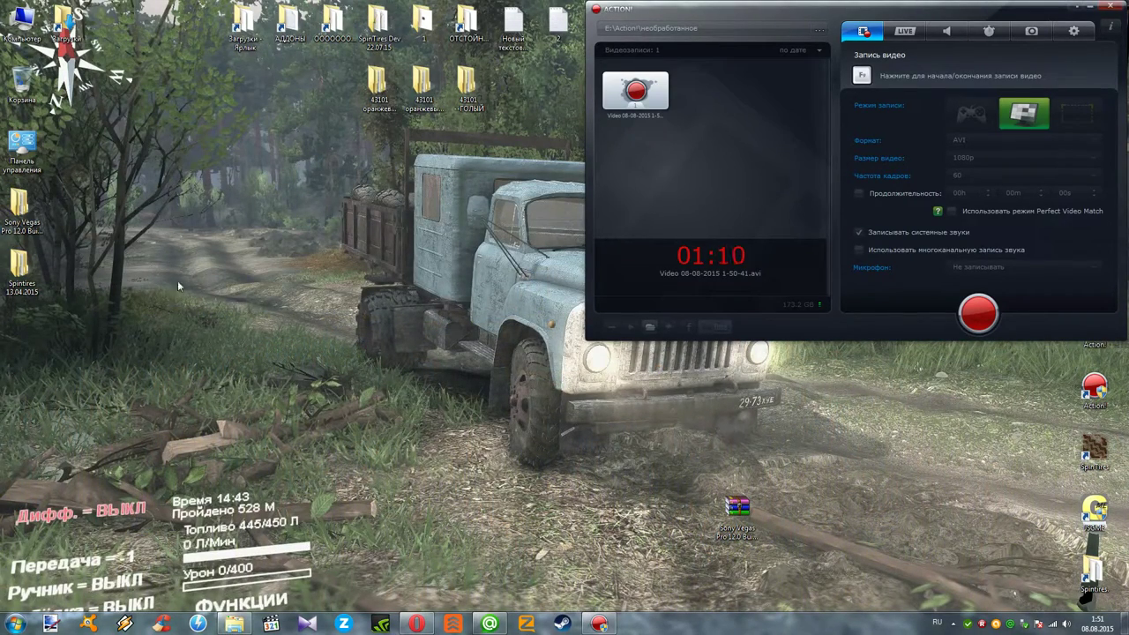
left_click_drag(20, 204, 597, 457)
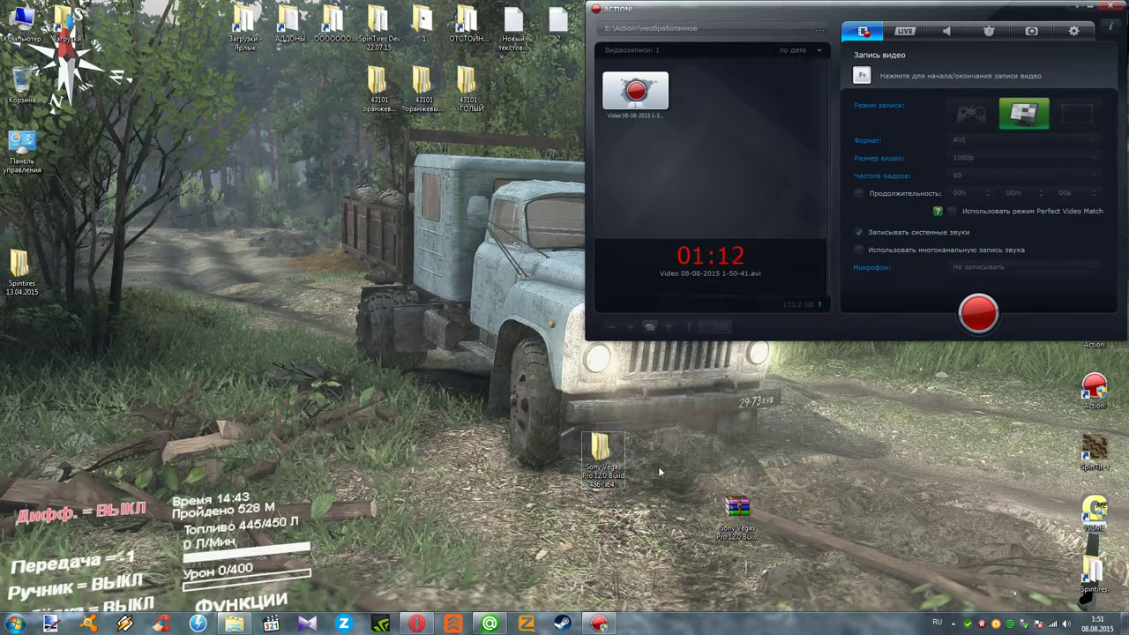
Open the extracted Sony Vegas Pro 12.0 Build 486 (x64) folder and its subfolder, and run the Sony.Vegas.Pro.v12.0.486 installer
double_click(602, 452)
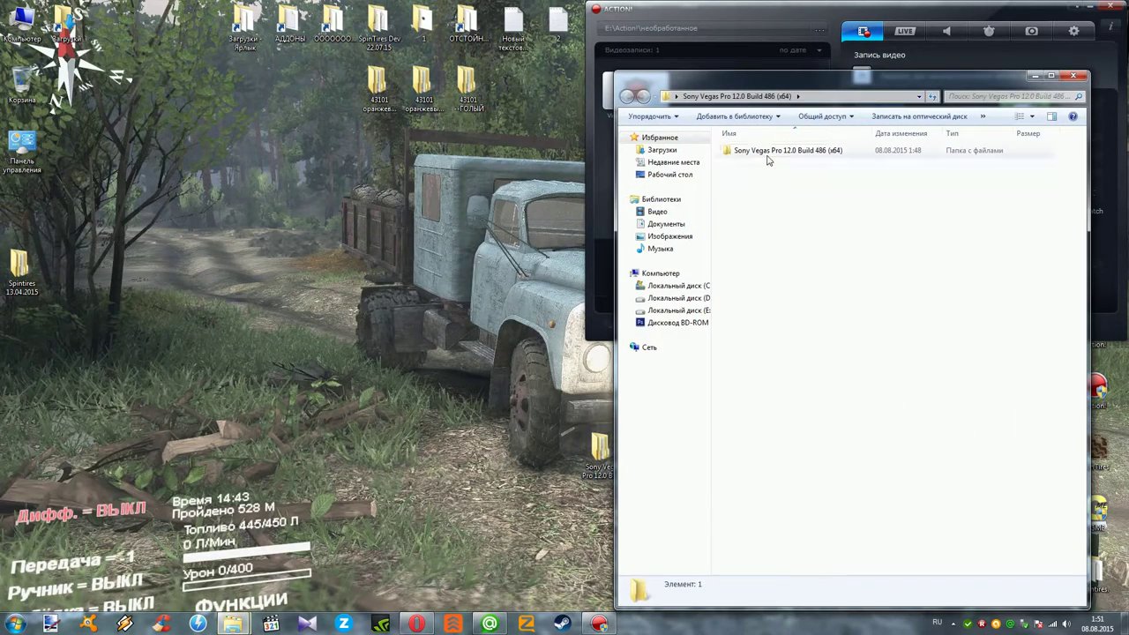
double_click(766, 157)
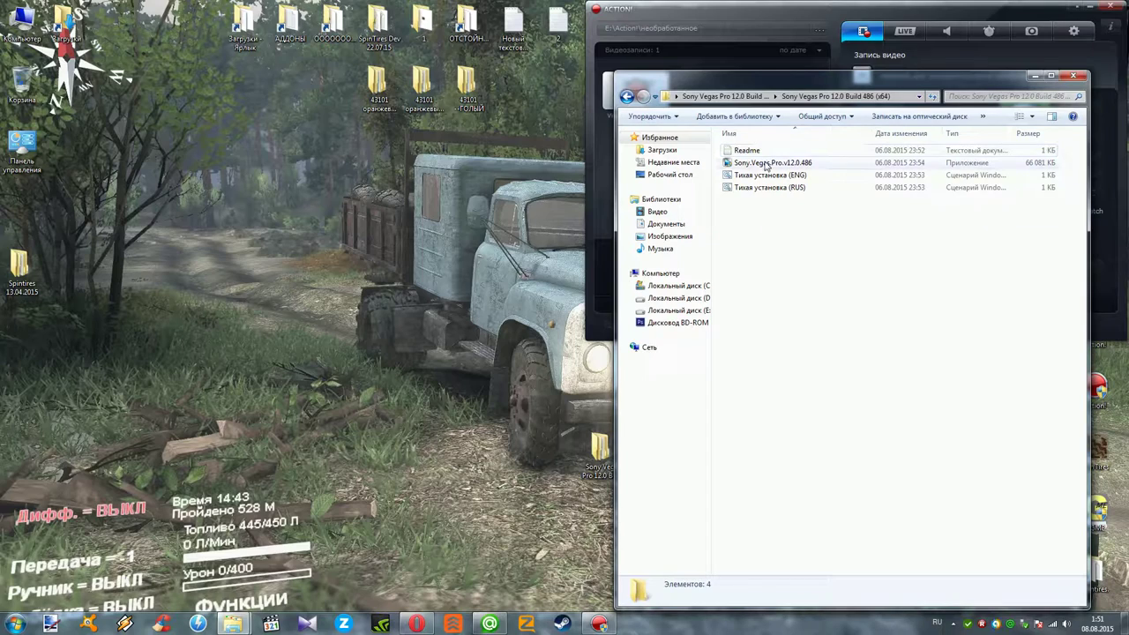
left_click(766, 164)
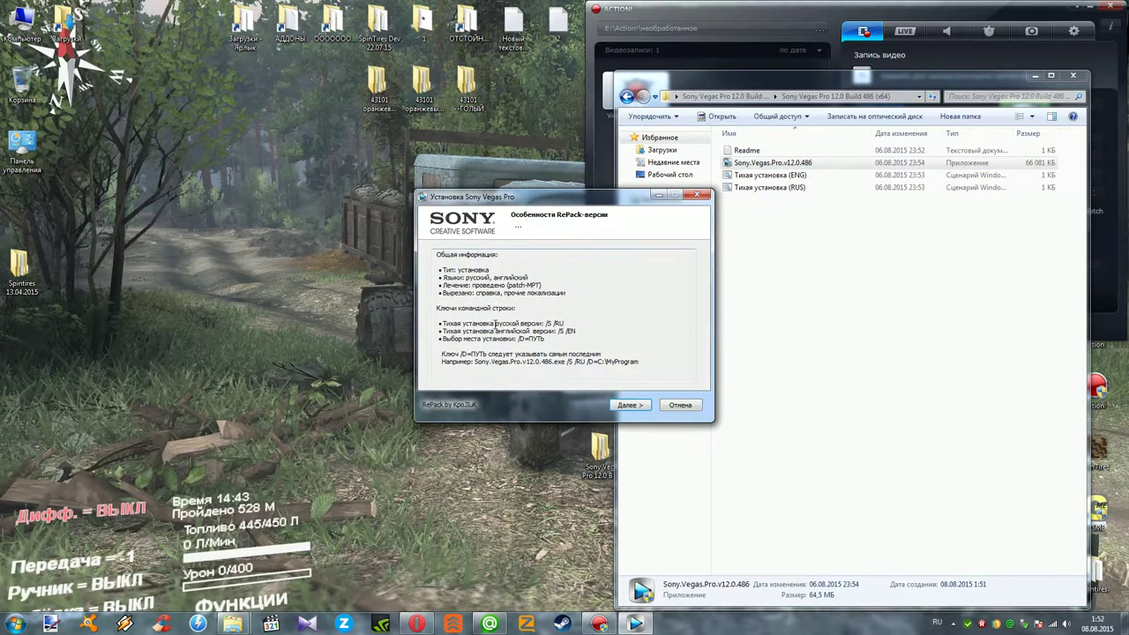
Install Sony Vegas Pro in Russian with a desktop shortcut, using the folder C:\Program Files\Sony\Vegas Pro 12
left_click(628, 404)
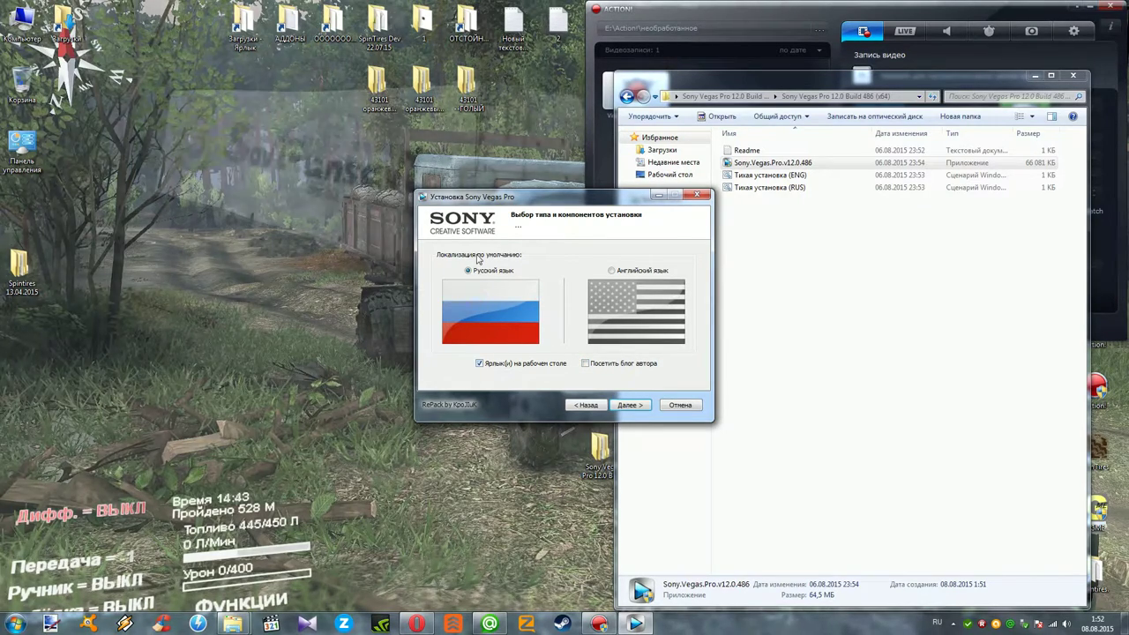
left_click(627, 405)
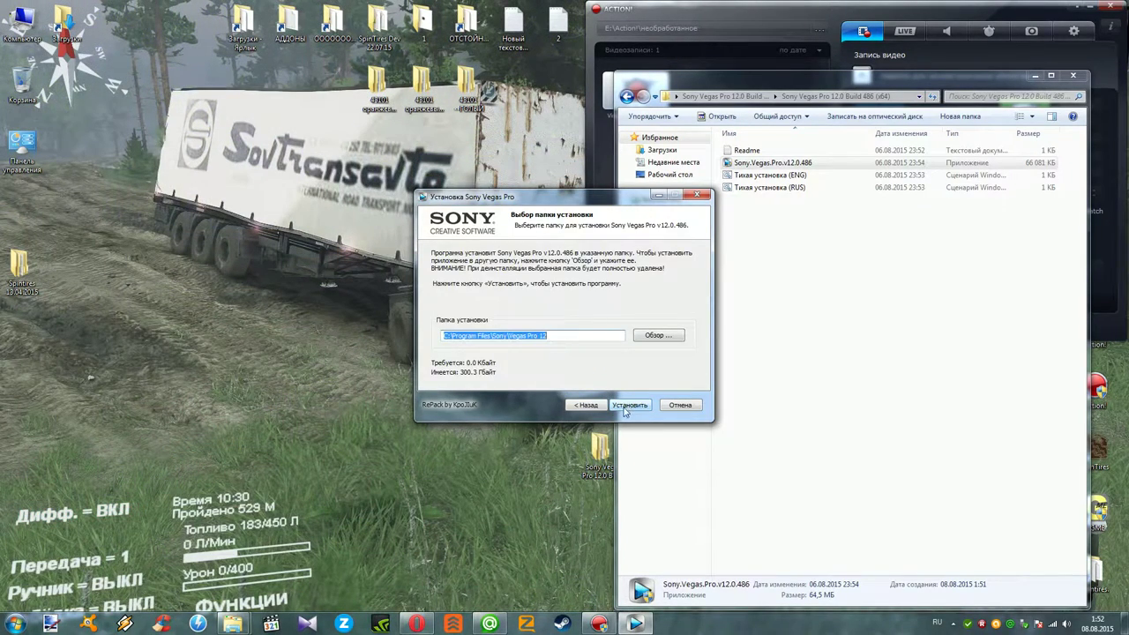
left_click(627, 405)
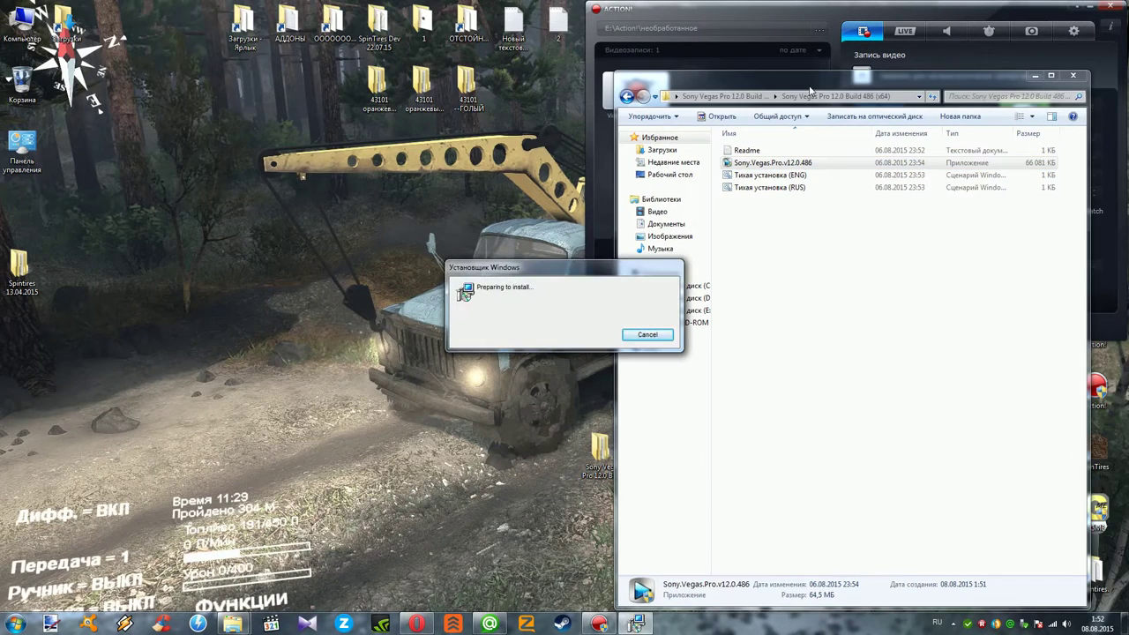
Move the Action! and installer folder windows aside and place the extracted folder and the archive side by side on the desktop
left_click_drag(801, 8, 864, 14)
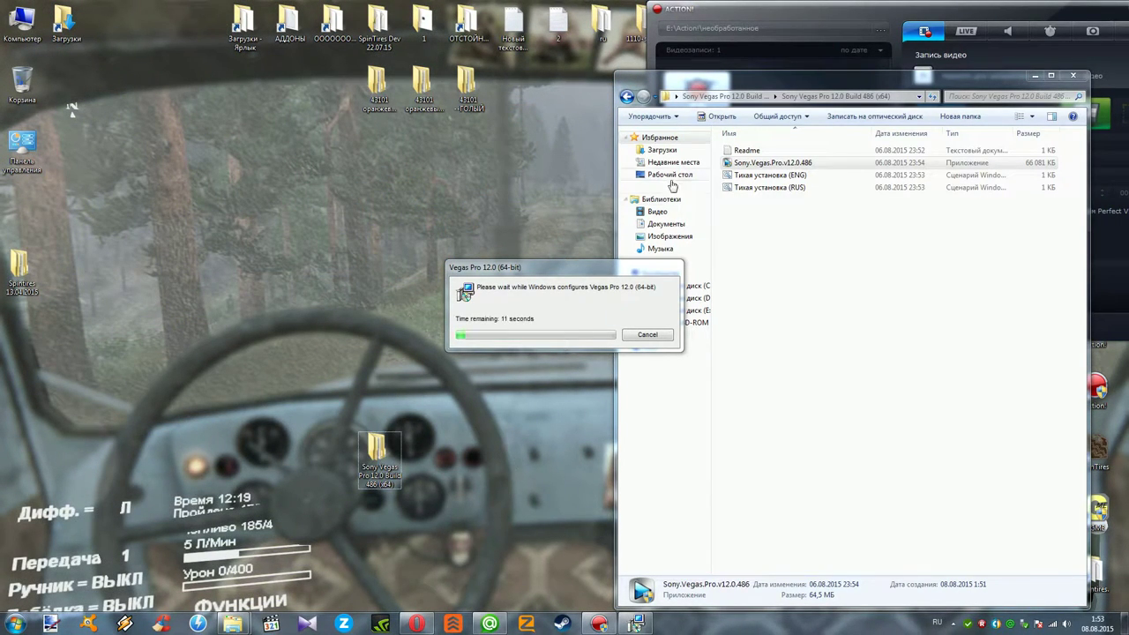
left_click_drag(686, 83, 863, 88)
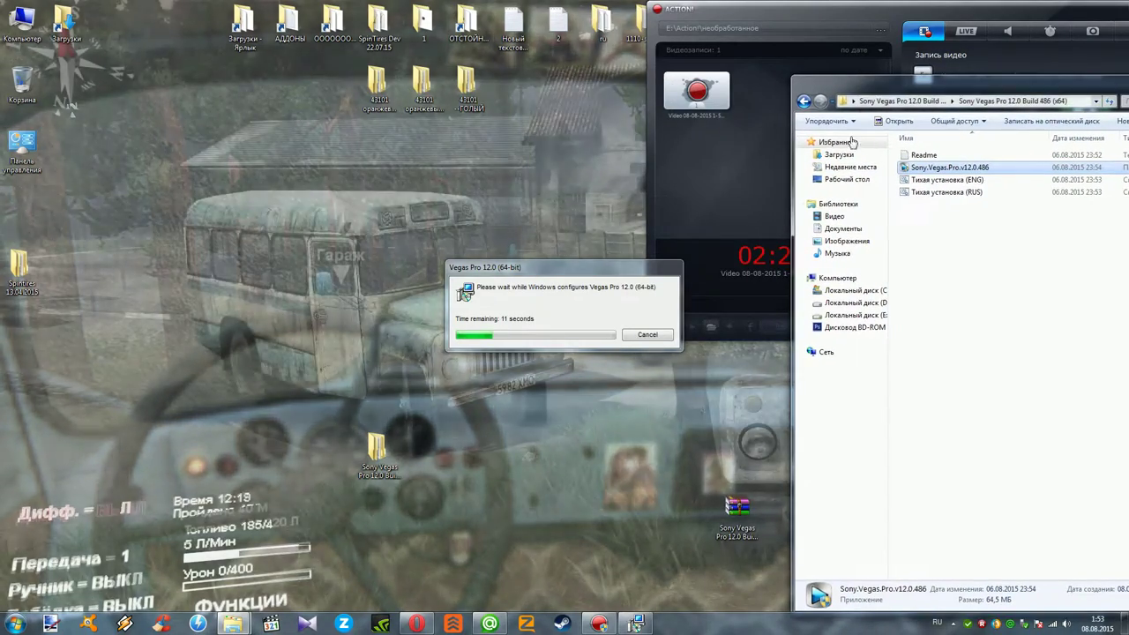
left_click_drag(739, 541, 426, 480)
left_click_drag(918, 89, 816, 51)
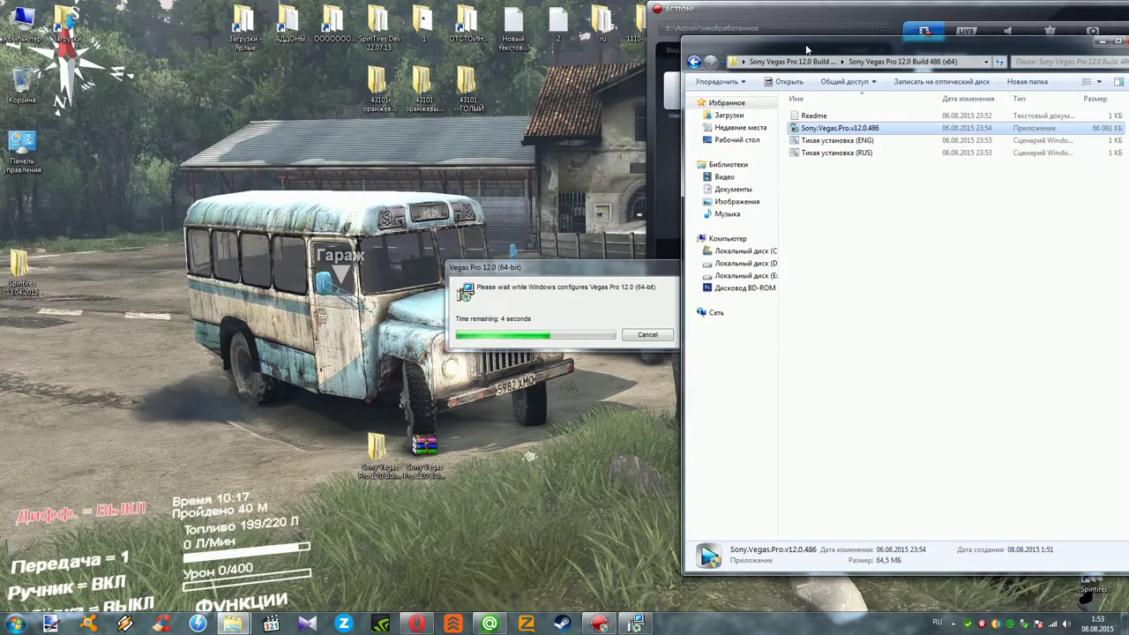
left_click_drag(377, 445, 280, 443)
left_click_drag(424, 445, 335, 451)
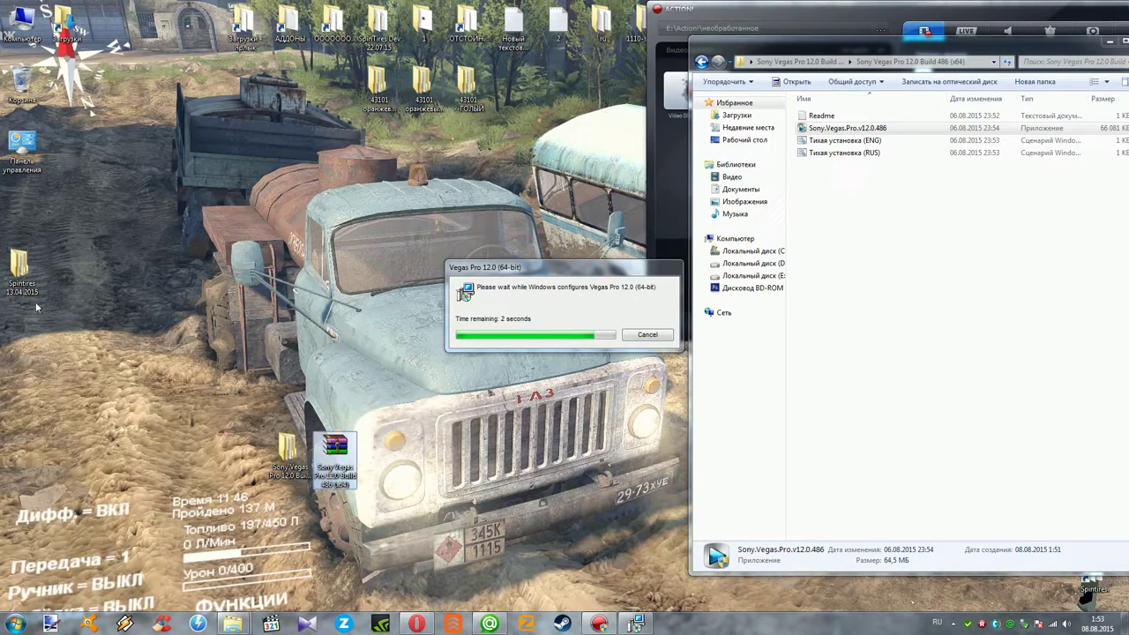
left_click(15, 288)
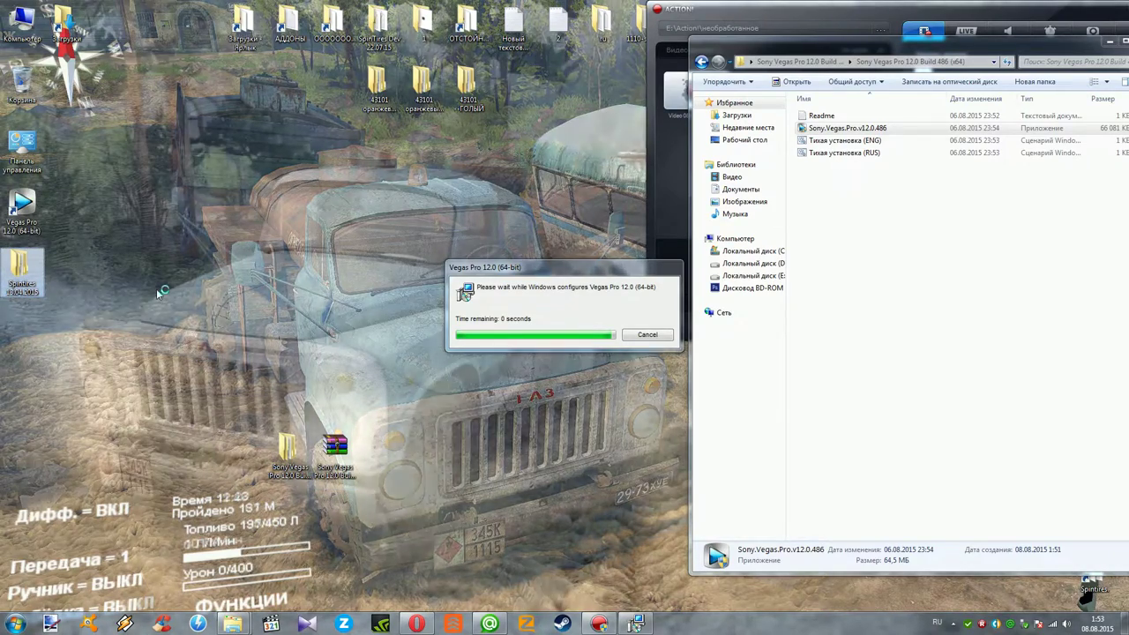
left_click(315, 331)
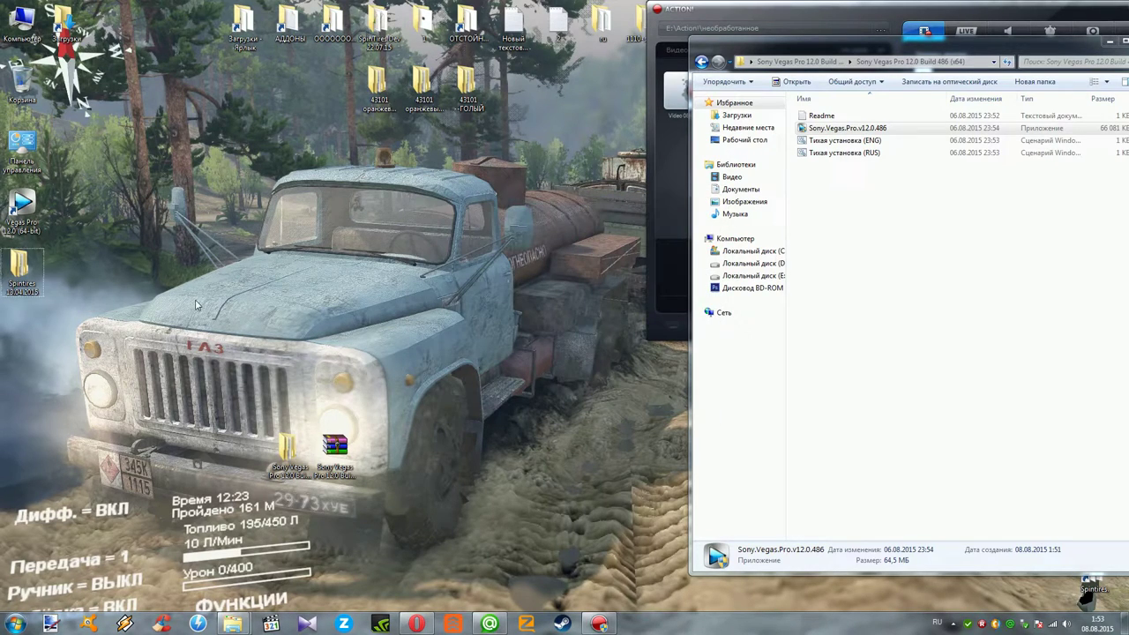
Move the Vegas Pro 12.0 shortcut to a free desktop area and launch it, closing the installer folder window
left_click_drag(27, 202, 587, 166)
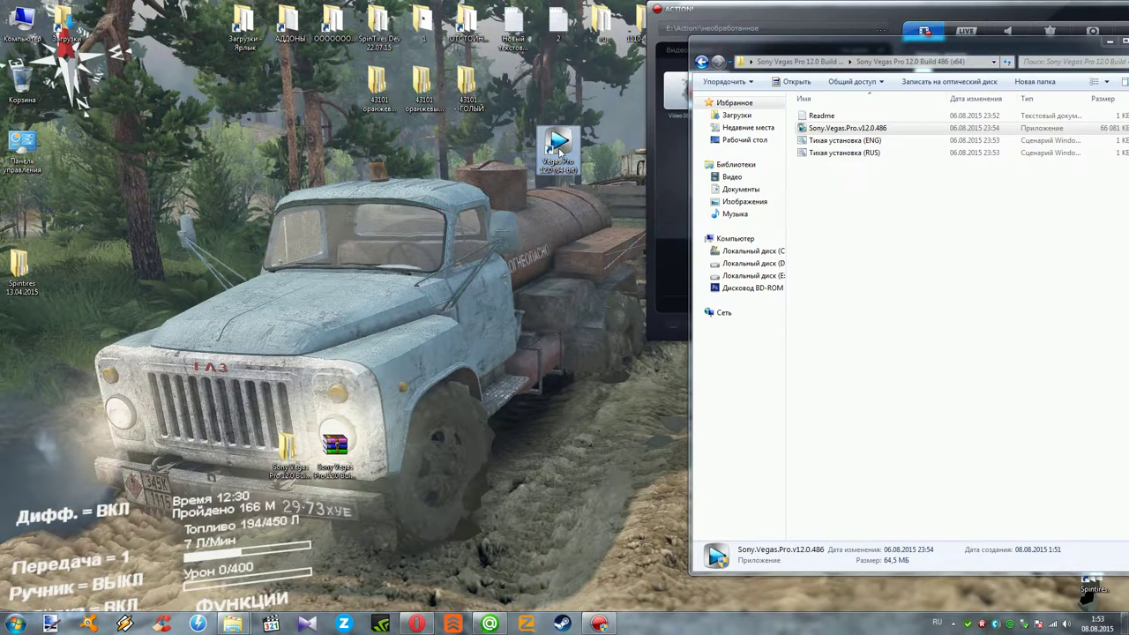
double_click(564, 174)
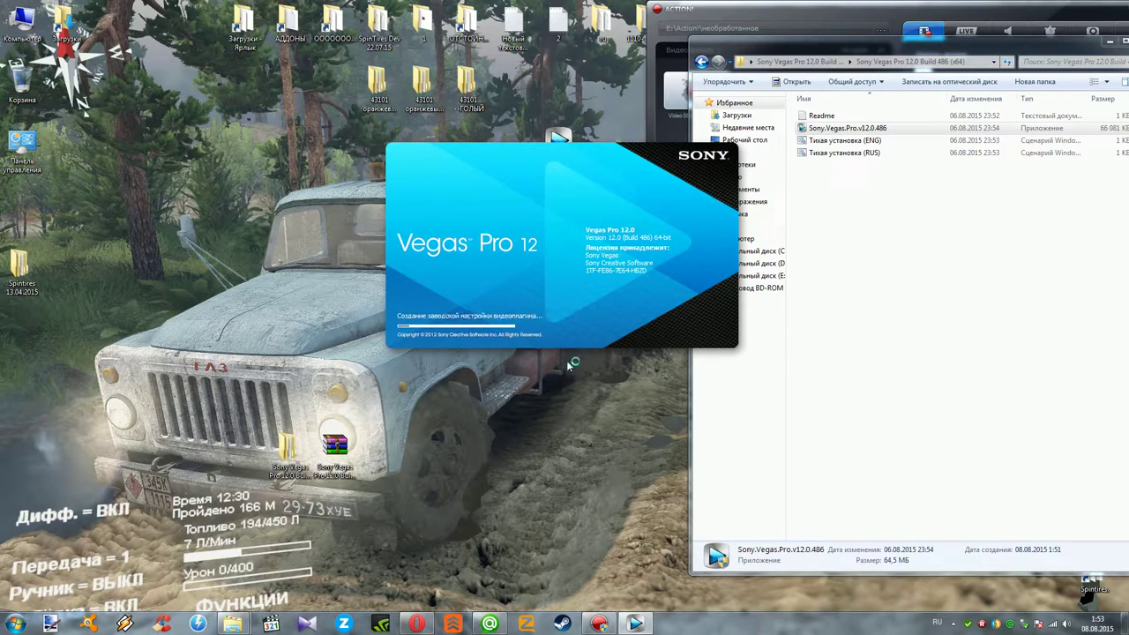
left_click_drag(915, 46, 872, 46)
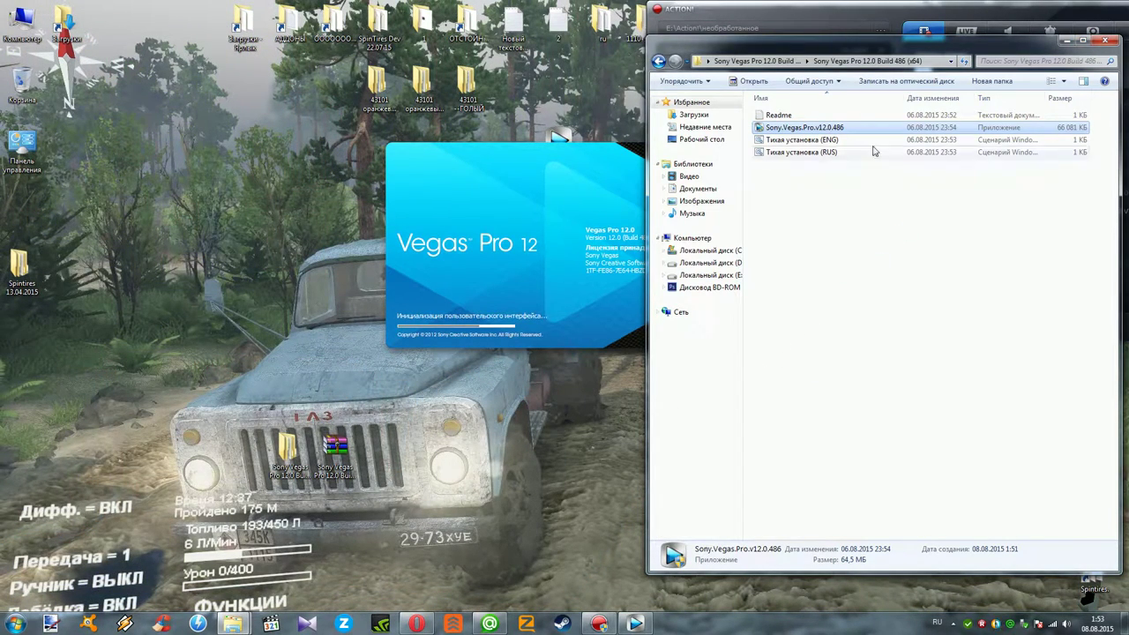
left_click(1108, 41)
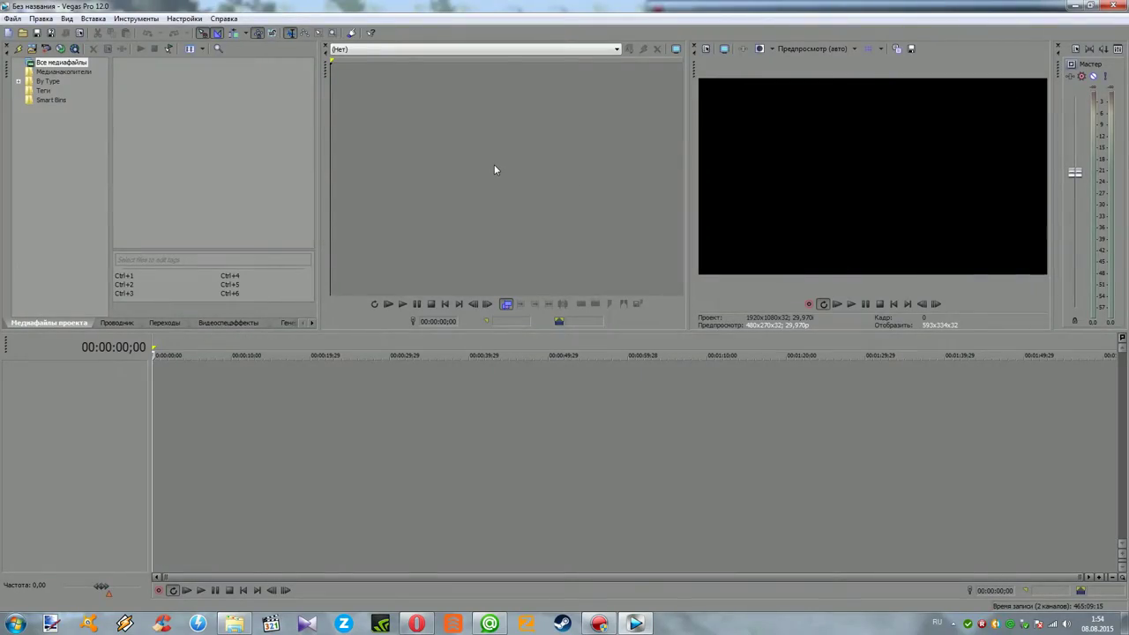
Look through the main menus of Vegas Pro to check the localization, and try placing the cursor in the trimmer and timeline
left_click(23, 21)
left_click(25, 22)
left_click(41, 18)
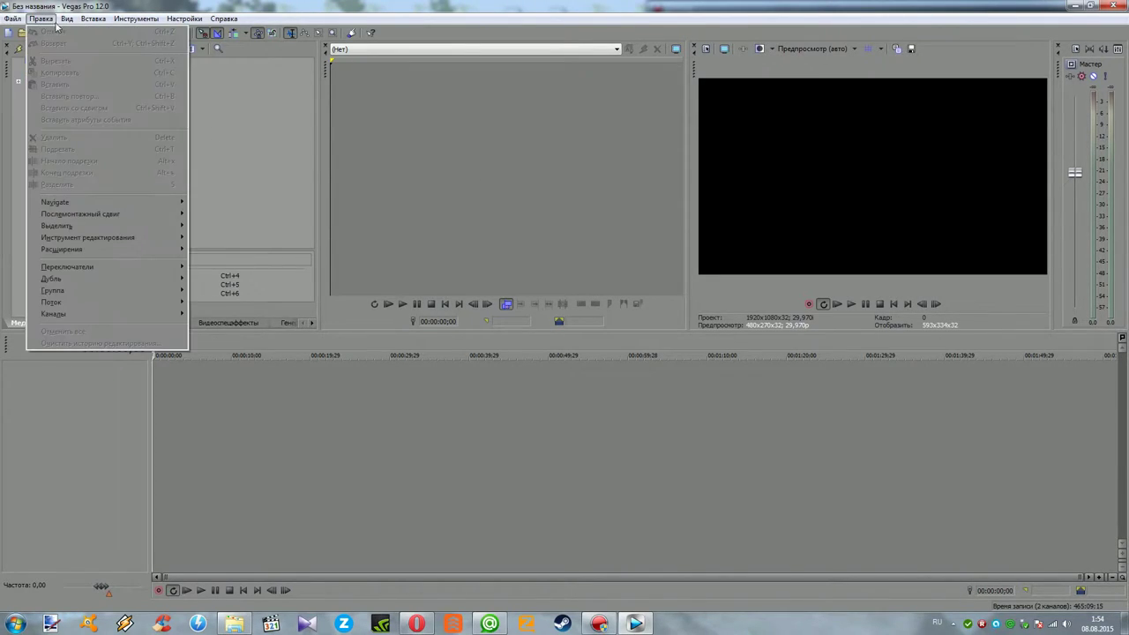
mouse_move(67, 20)
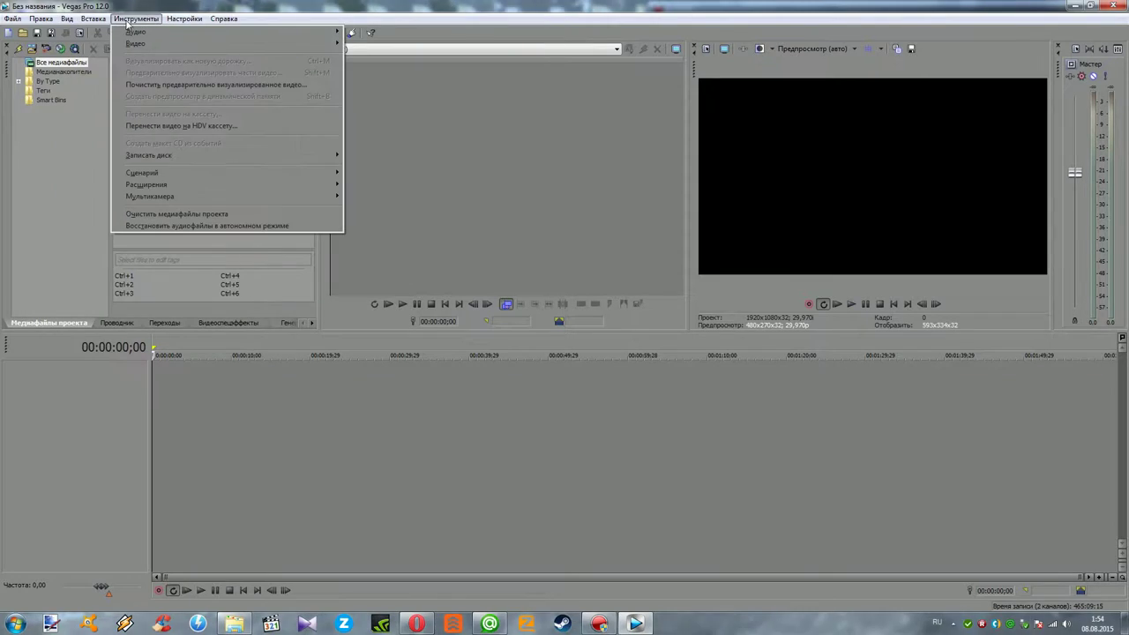
left_click(185, 18)
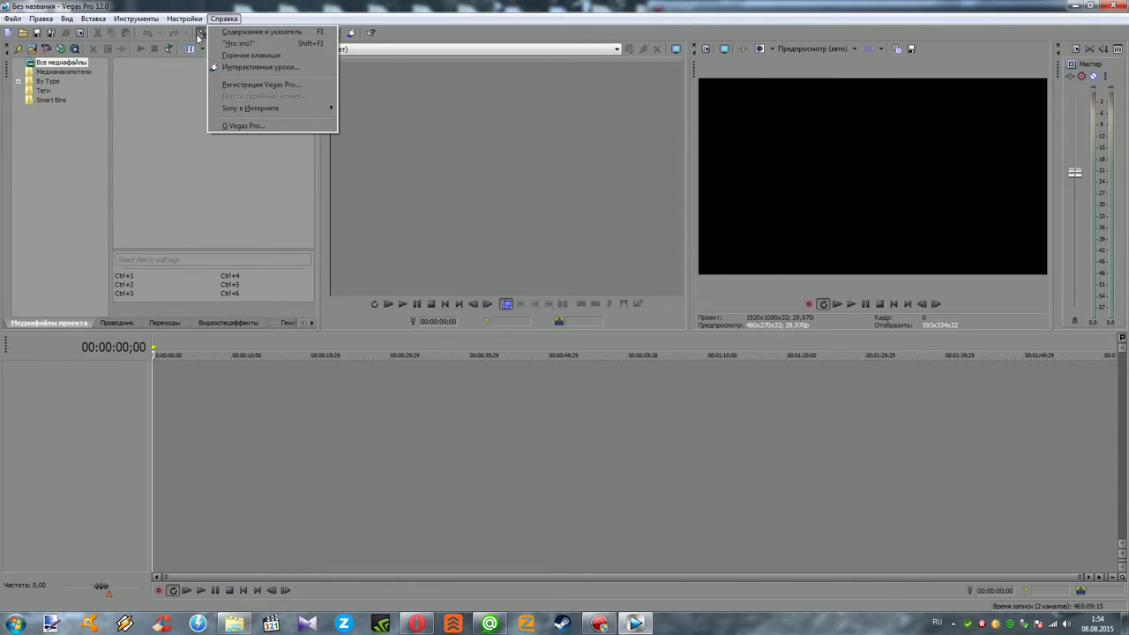
mouse_move(12, 18)
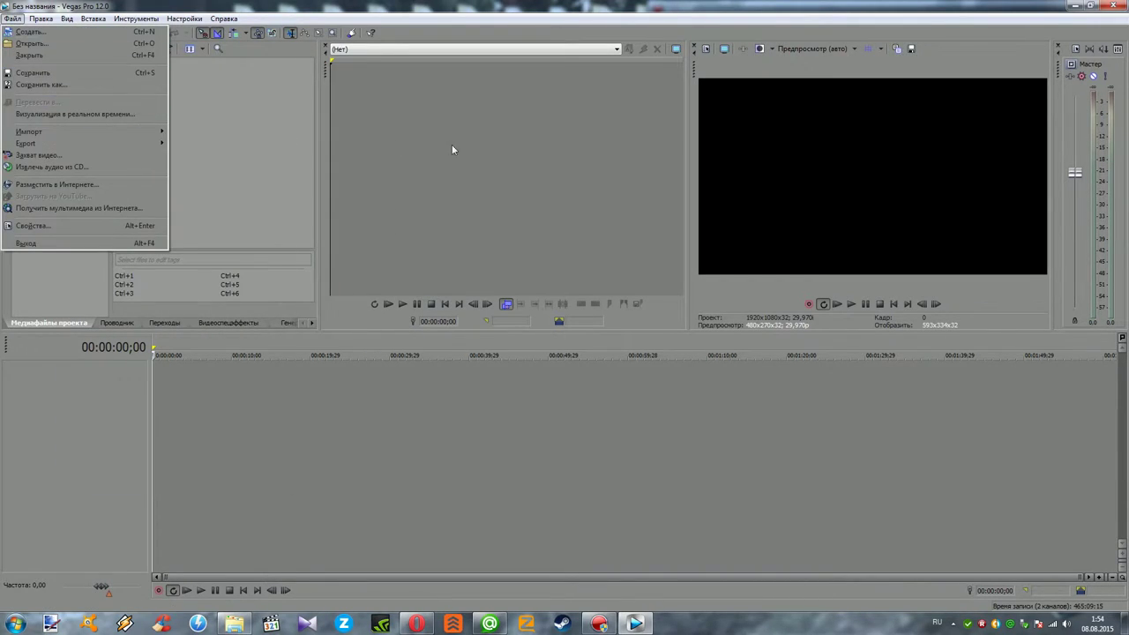
left_click(494, 151)
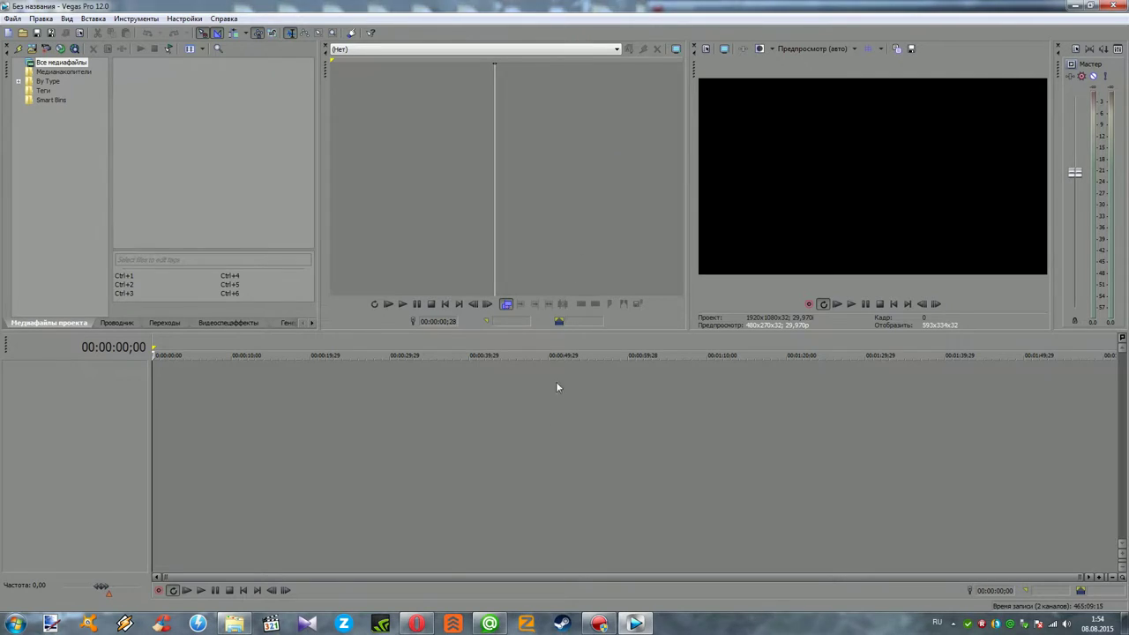
left_click(543, 425)
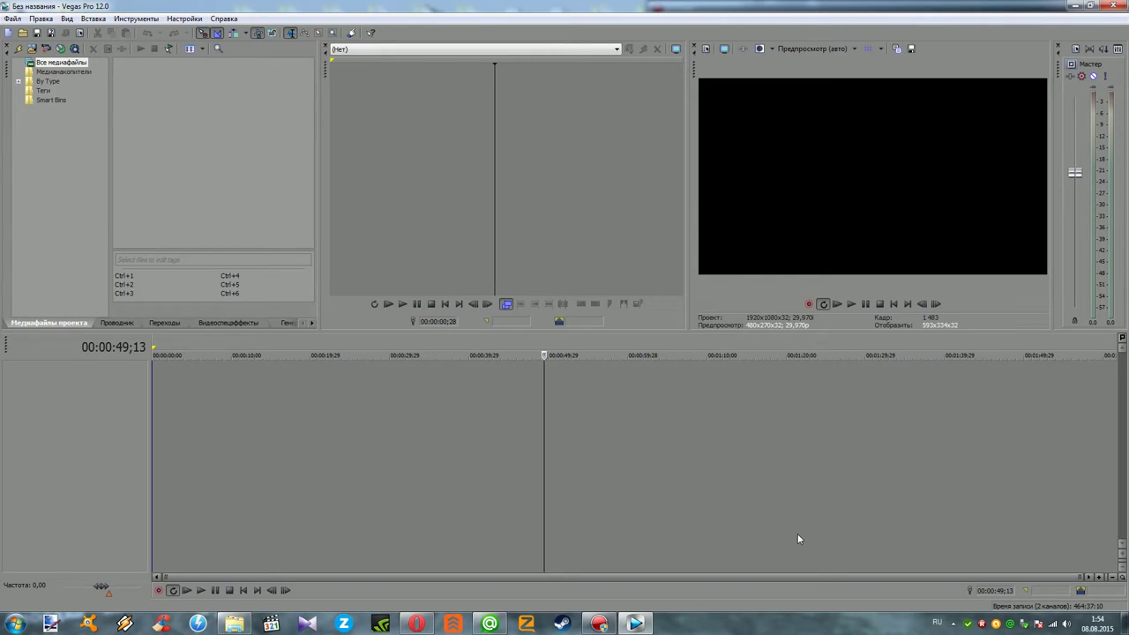
Examine the explorer, transitions, media generators and the widened video effects list, and close Vegas Pro
left_click(136, 325)
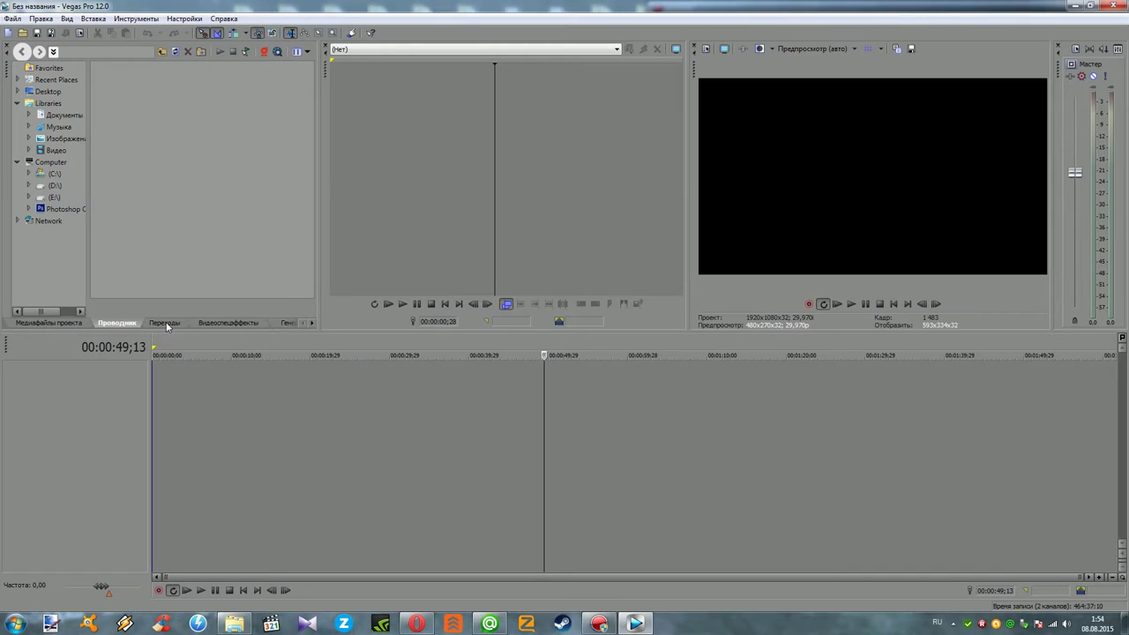
left_click(172, 325)
left_click(217, 324)
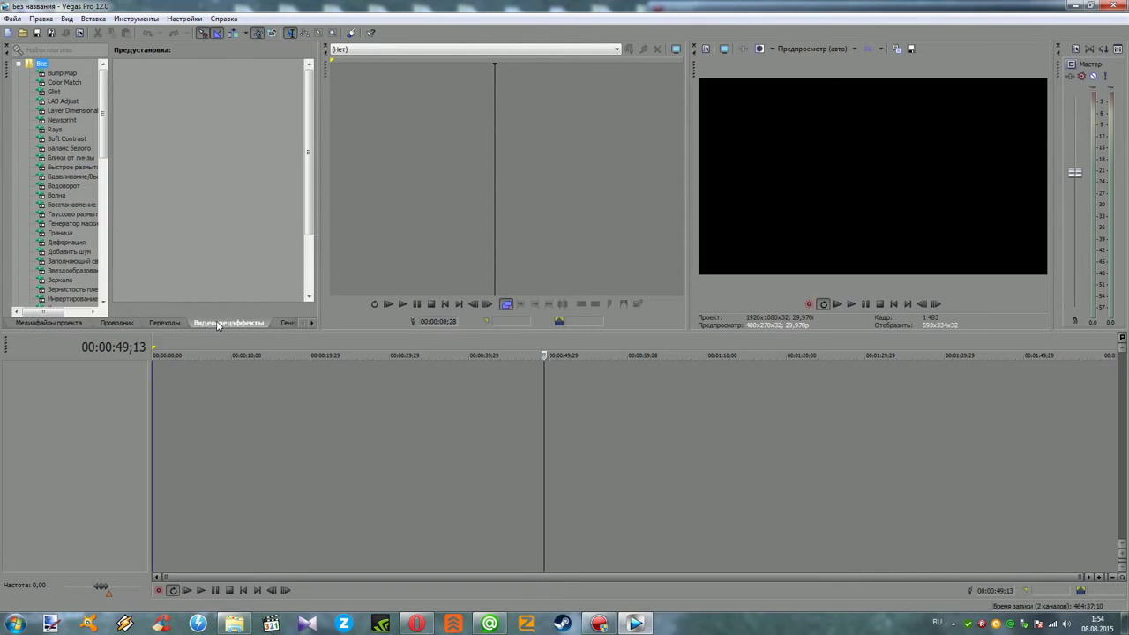
left_click(286, 324)
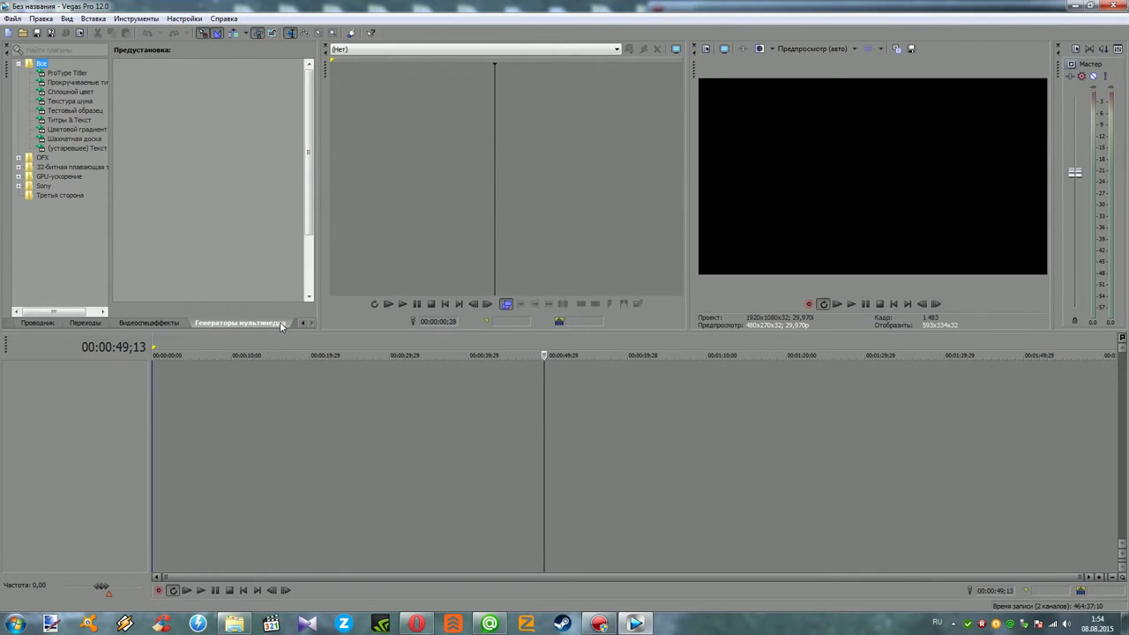
left_click(302, 325)
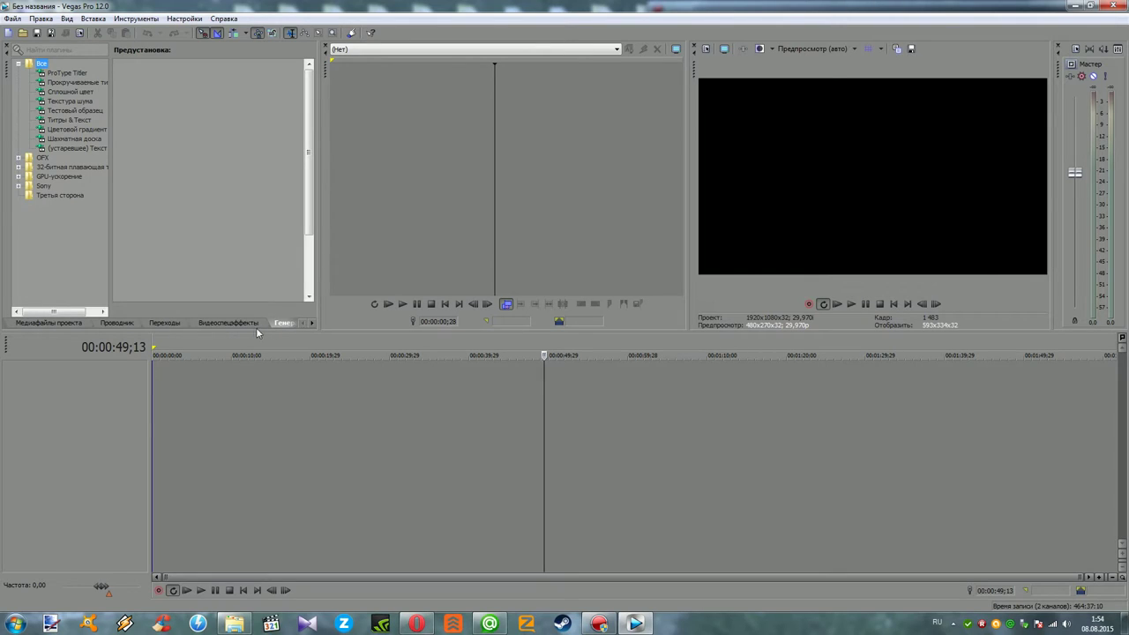
left_click(230, 323)
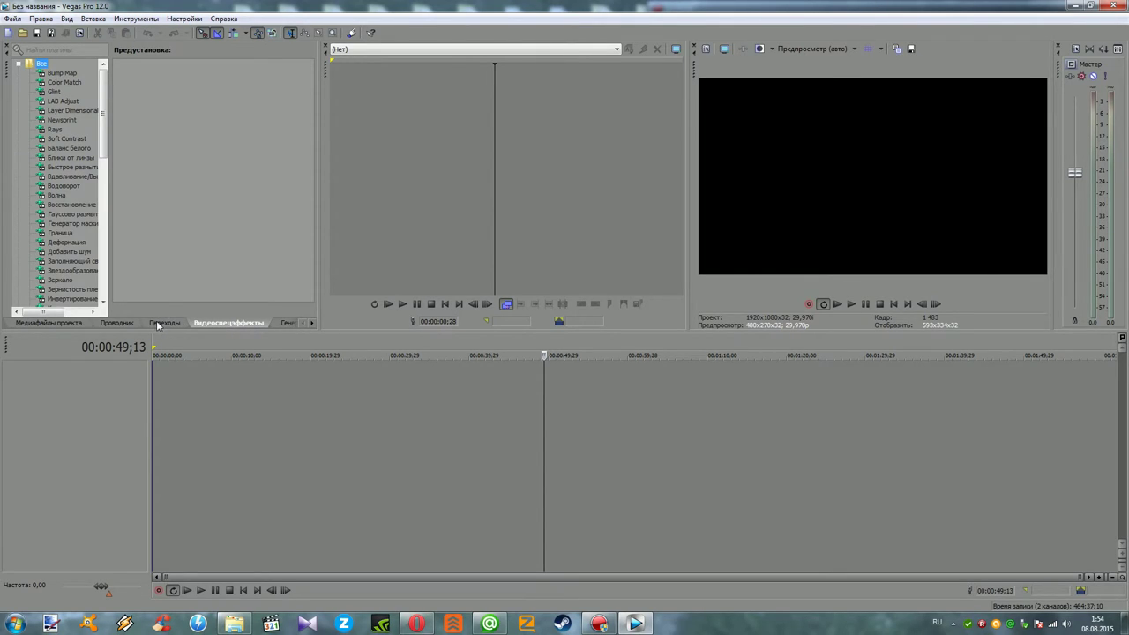
left_click(162, 323)
left_click(221, 323)
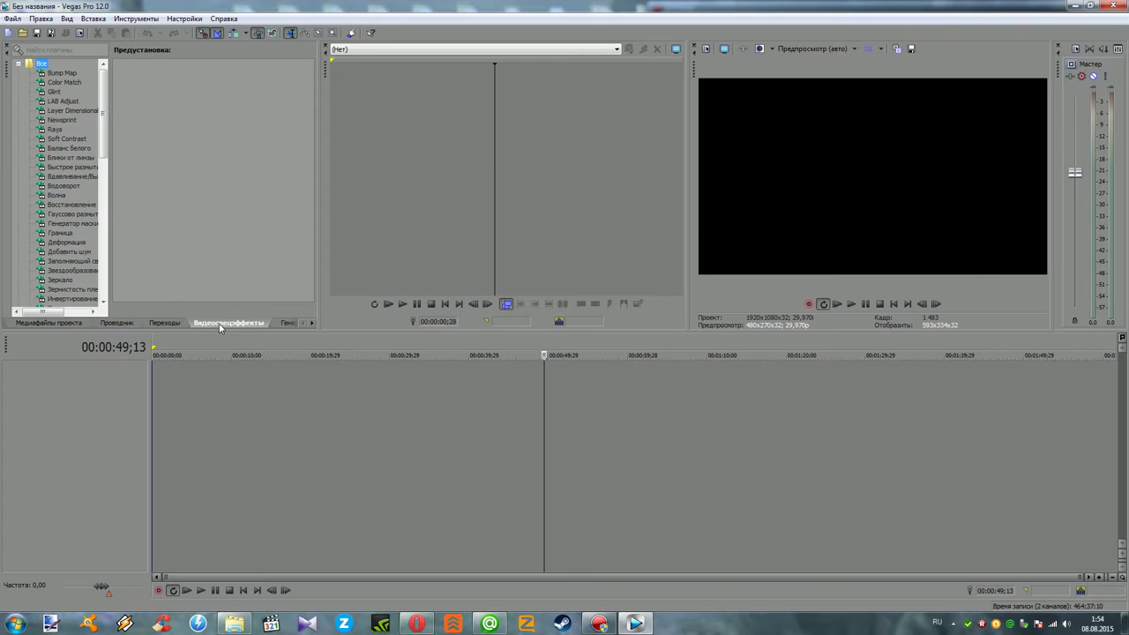
left_click_drag(111, 239, 159, 235)
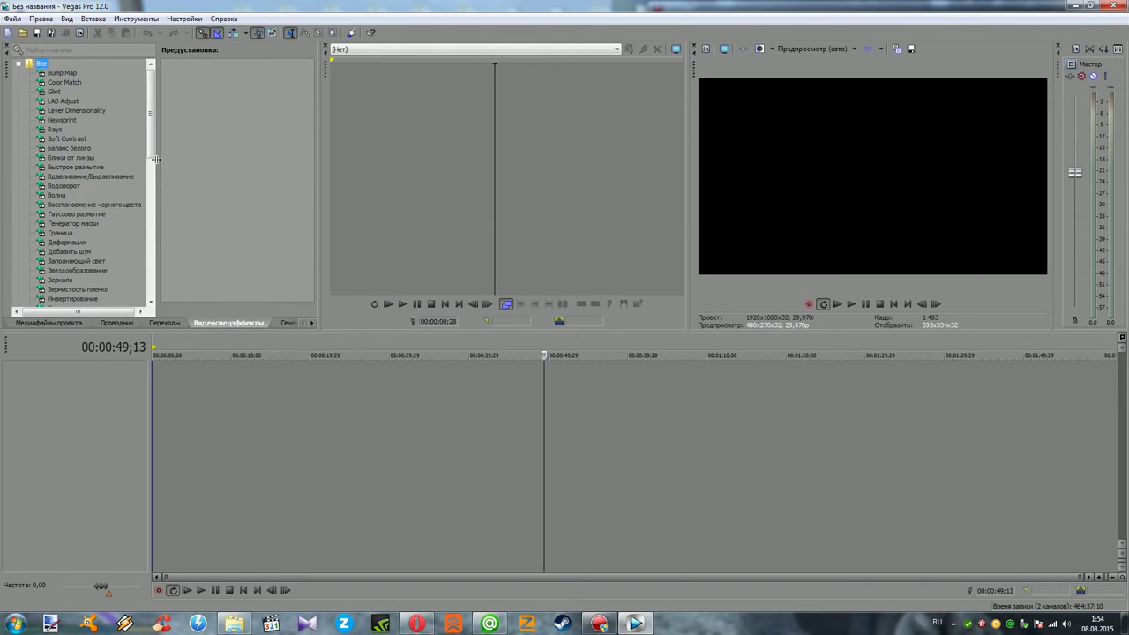
scroll(137, 221, "down", 8)
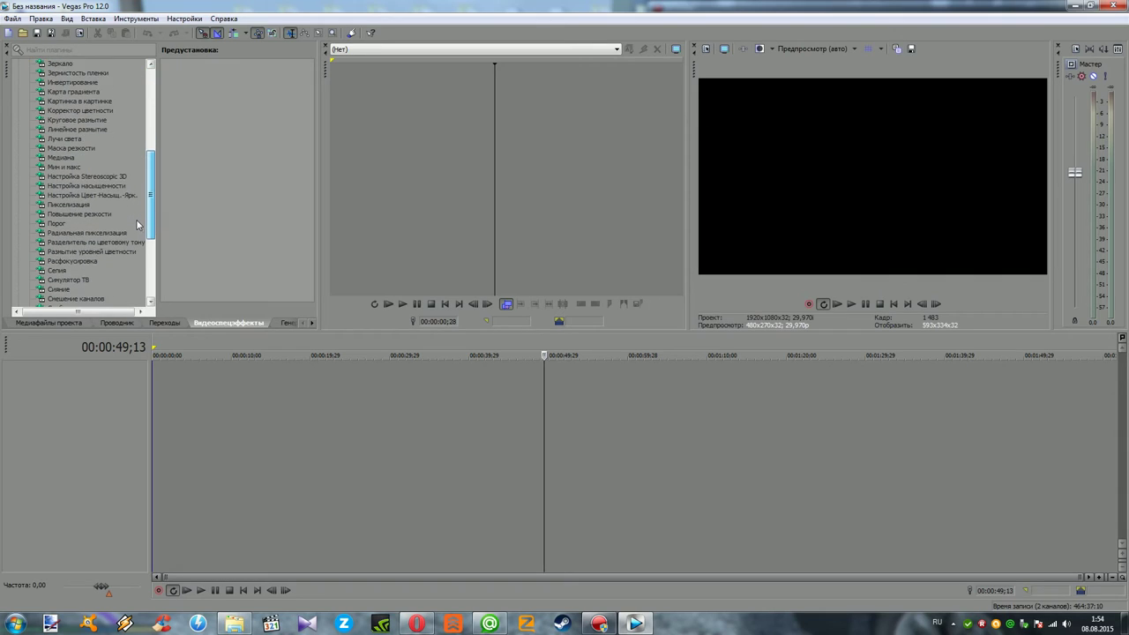
scroll(136, 219, "down", 6)
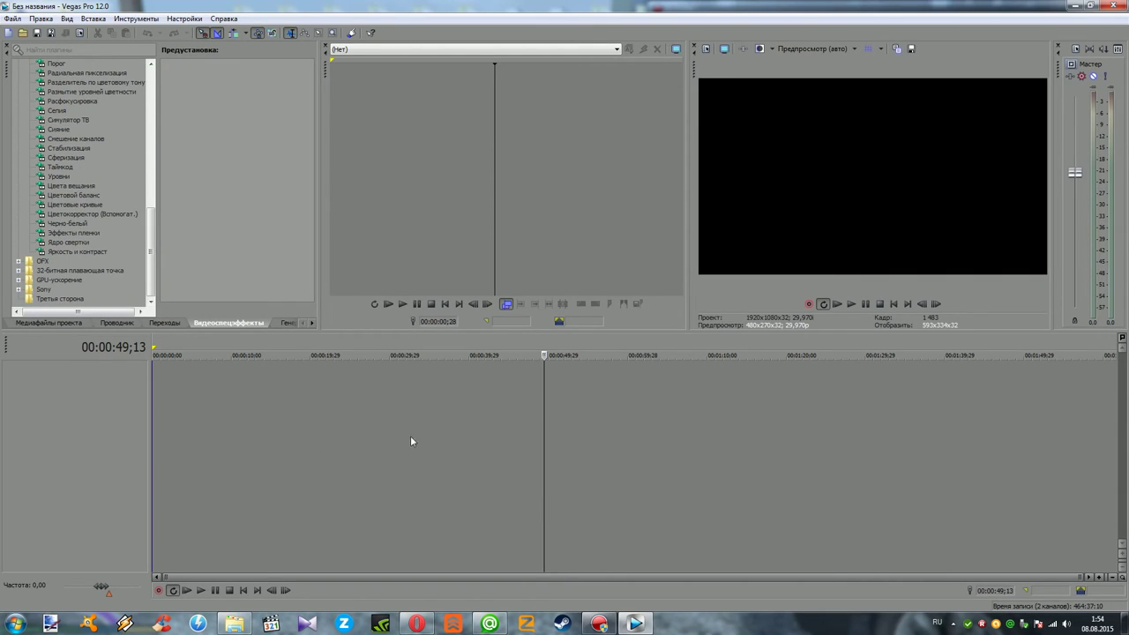
left_click(1109, 7)
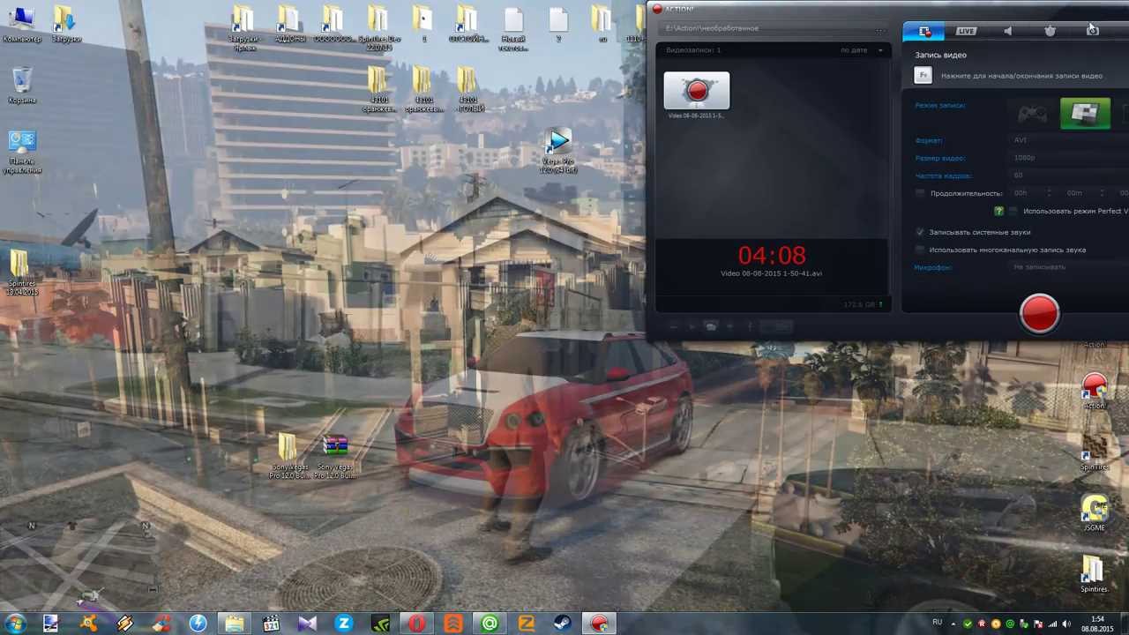